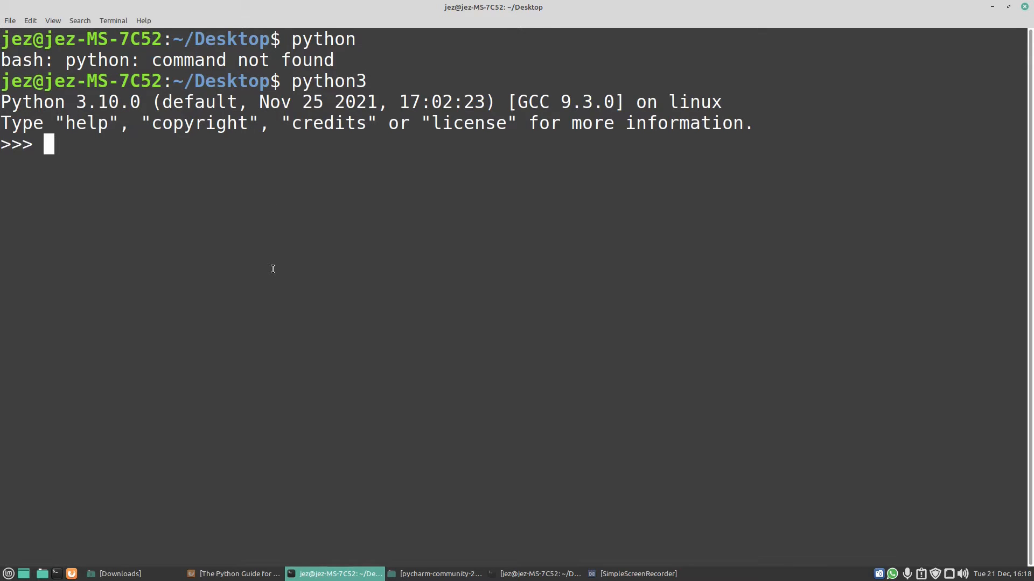
# Step: Leave the Python interactive interpreter and return to the shell prompt
pyautogui.write('exit')
pyautogui.press('Return')
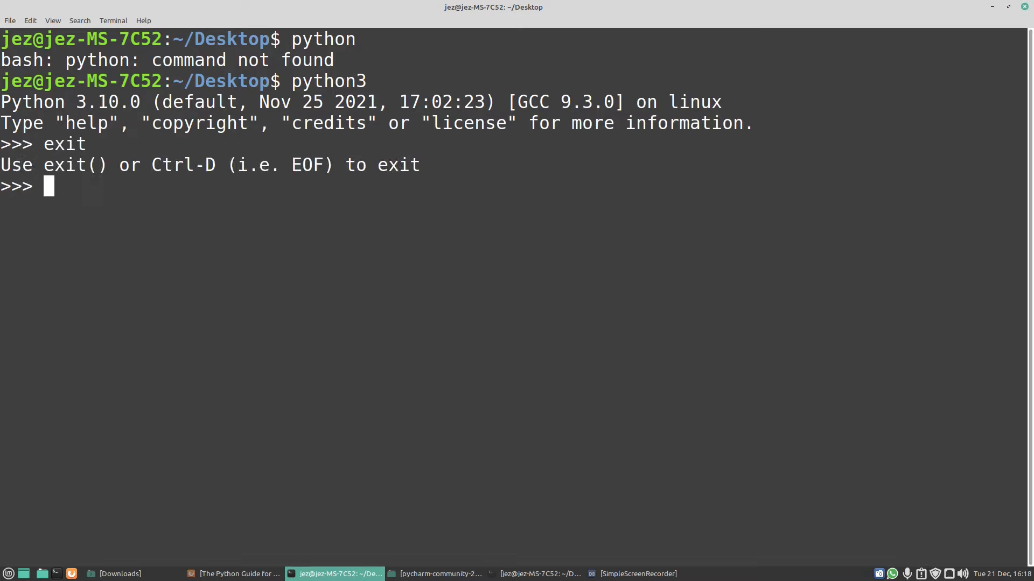
pyautogui.hotkey('ctrl', 'd')
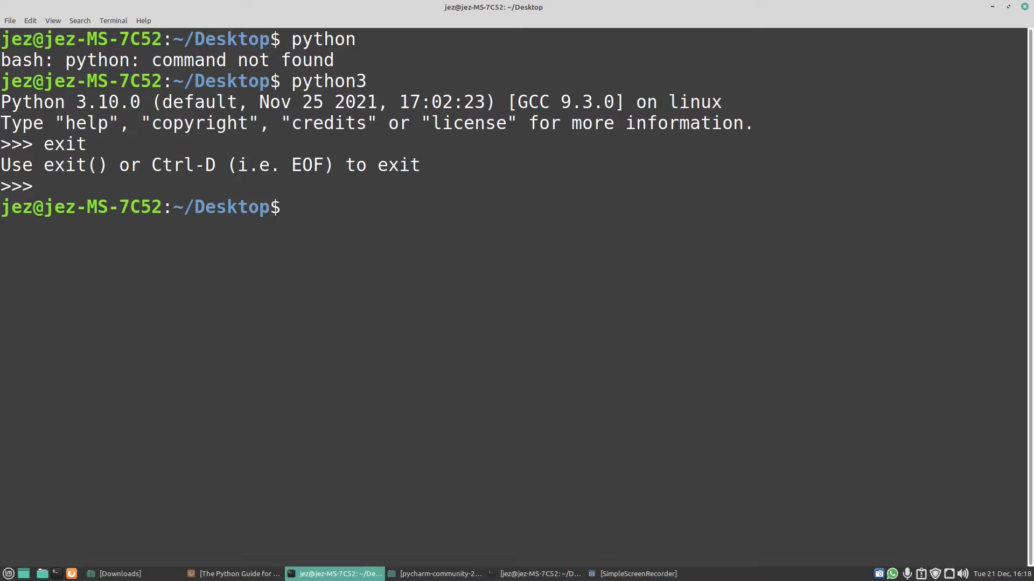
# Step: Install the python3 package with sudo apt-get install
pyautogui.write('sudo apt-')
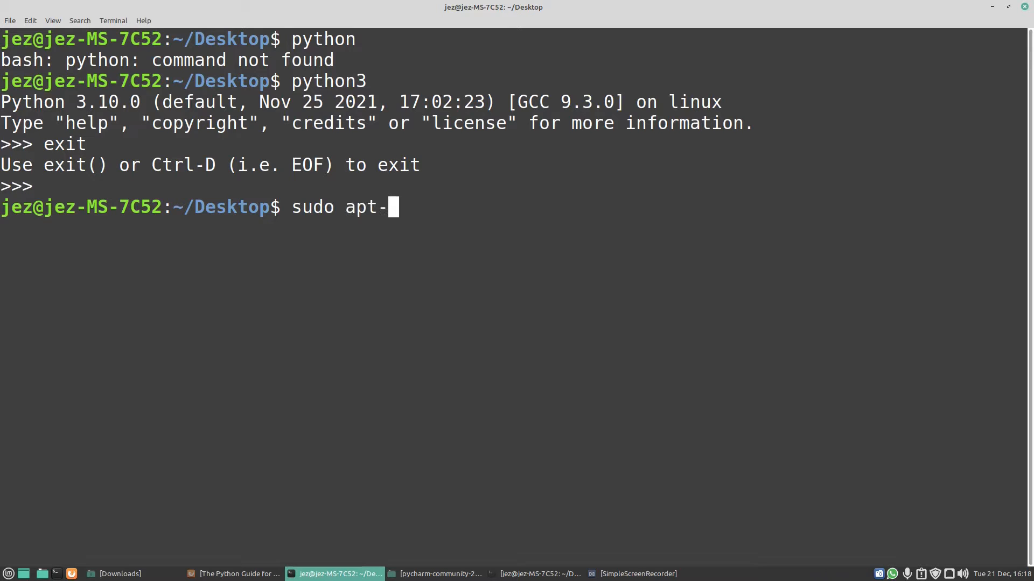
pyautogui.write('get insta')
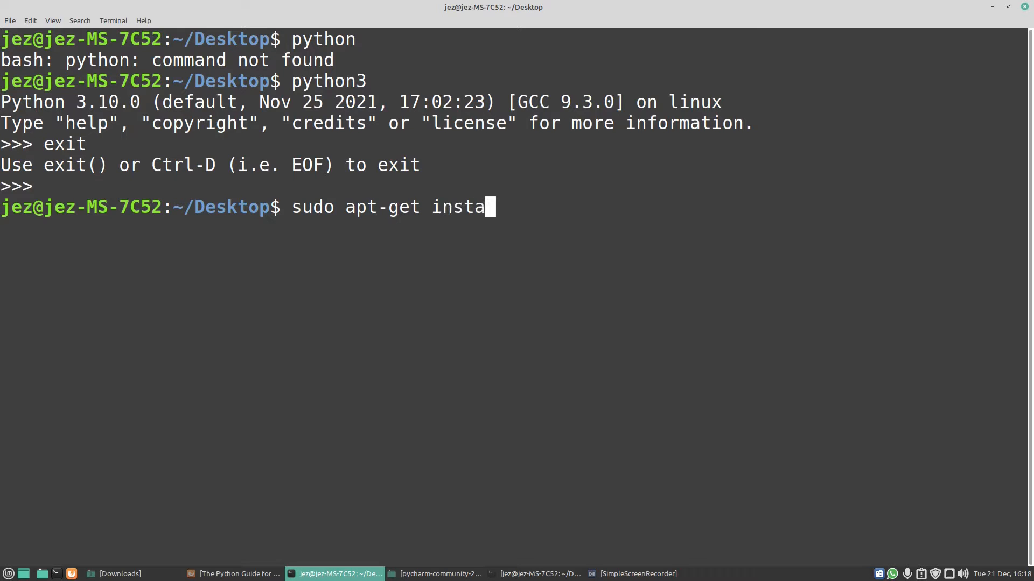
pyautogui.write('ll py')
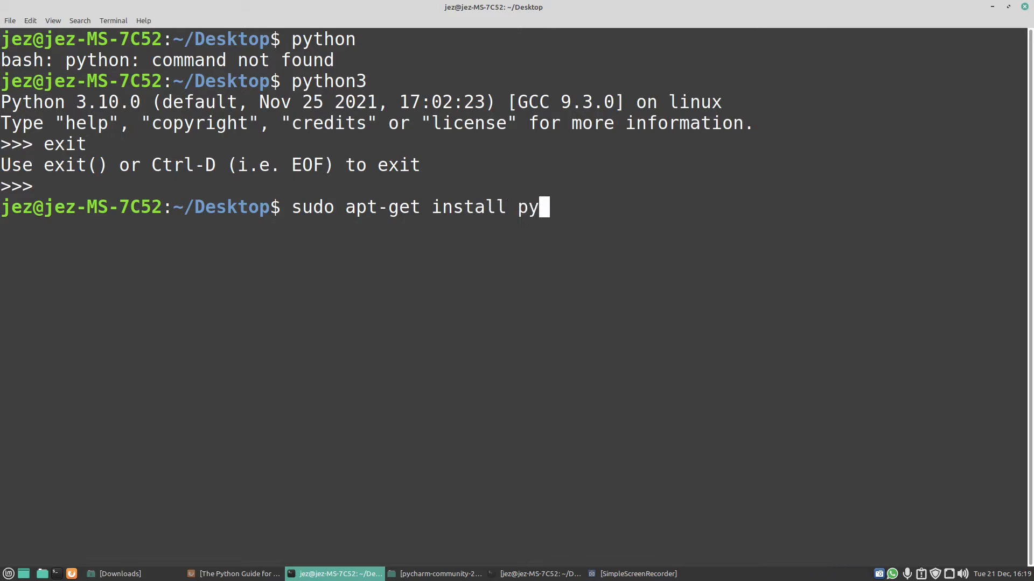
pyautogui.write('thon3')
pyautogui.press('Return')
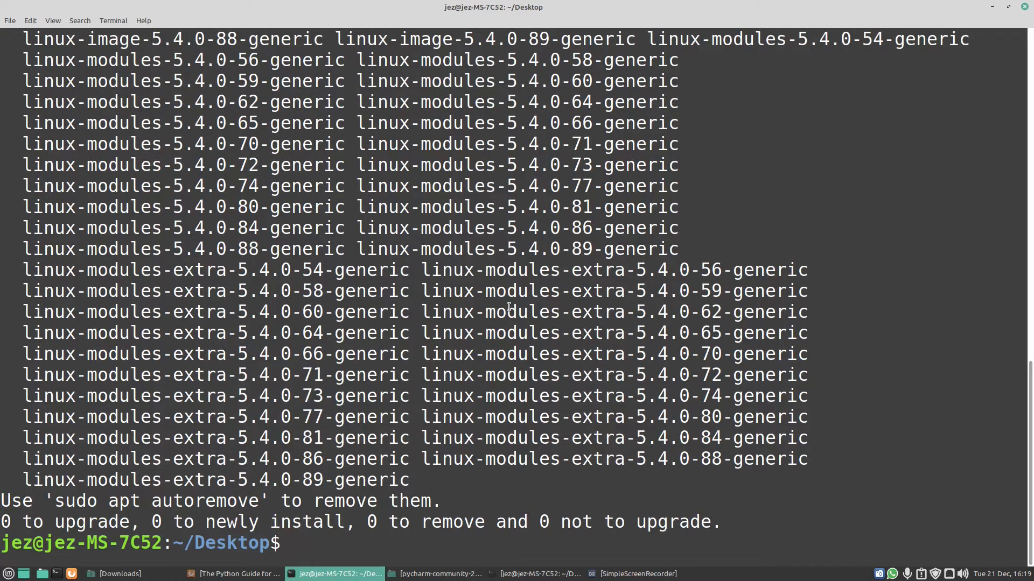
# Step: Clear the terminal output with the clear command
pyautogui.write('cxlea')
pyautogui.press('BackSpace')
pyautogui.press('BackSpace')
pyautogui.press('BackSpace')
pyautogui.press('BackSpace')
pyautogui.write('lear')
pyautogui.press('Return')
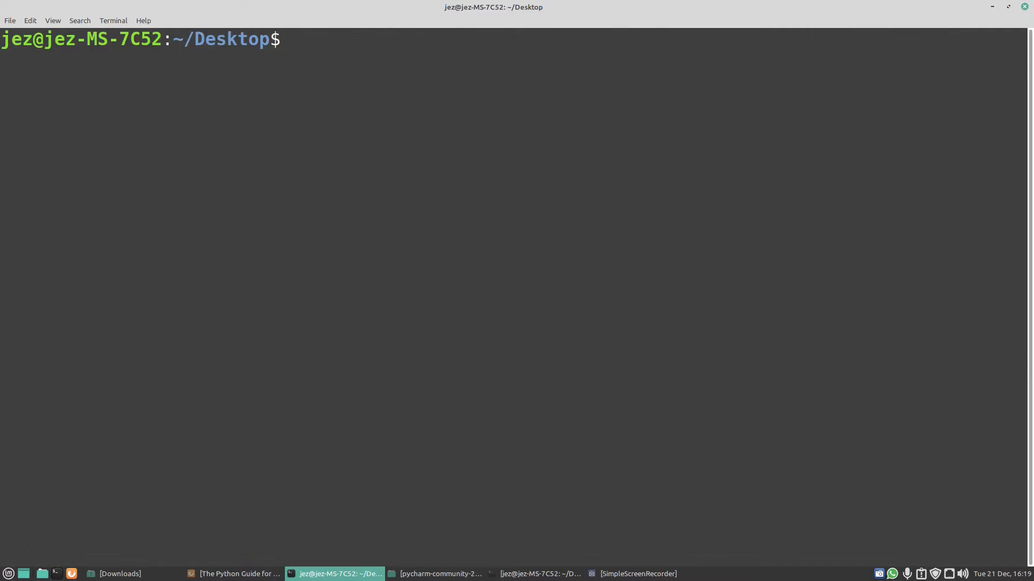
# Step: Check the installed Python version by running python3 -V
pyautogui.write('python')
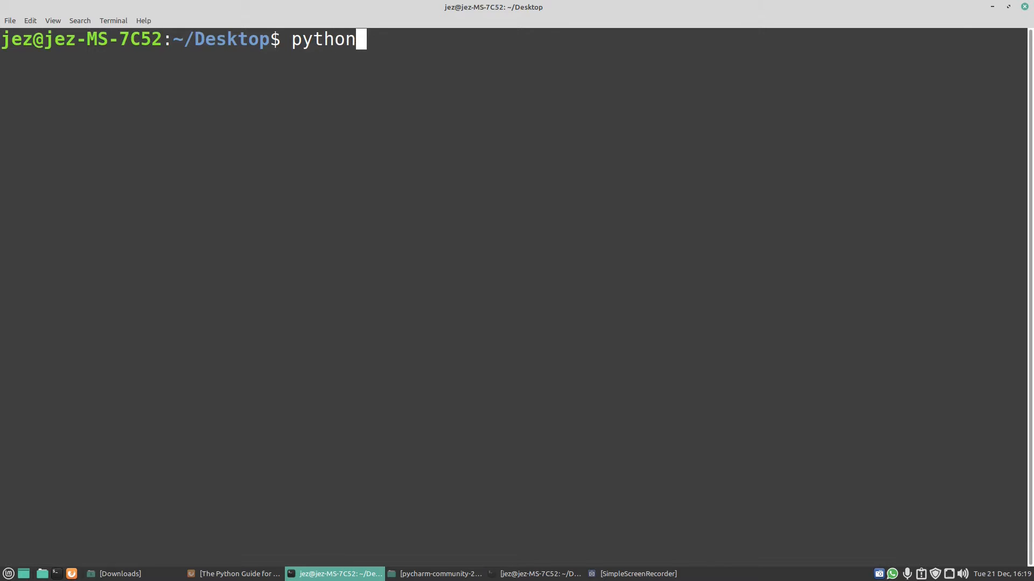
pyautogui.write('3 -V')
pyautogui.press('Return')
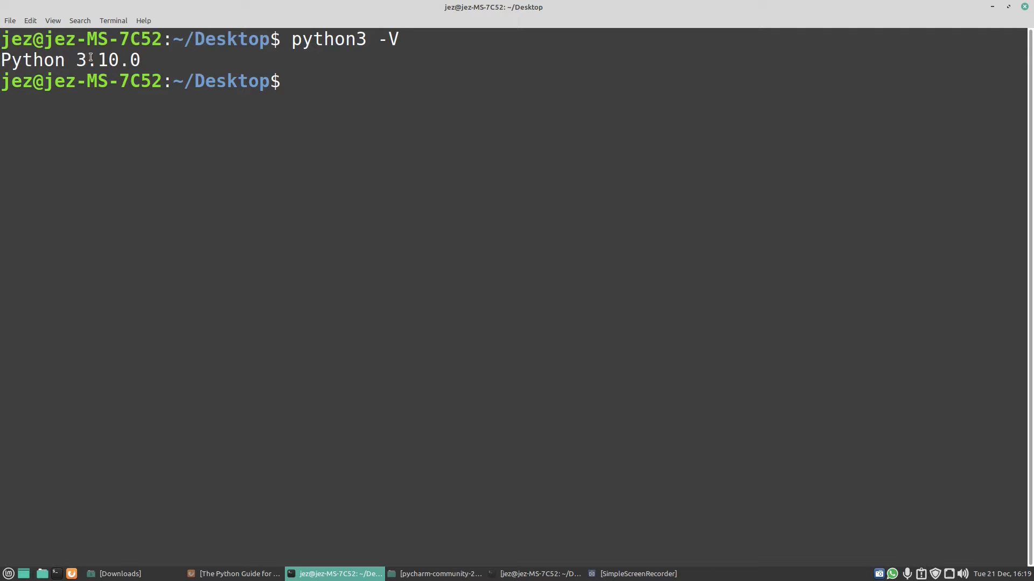
# Step: View the manual page for python3 and quit back to the shell
pyautogui.write('man python3')
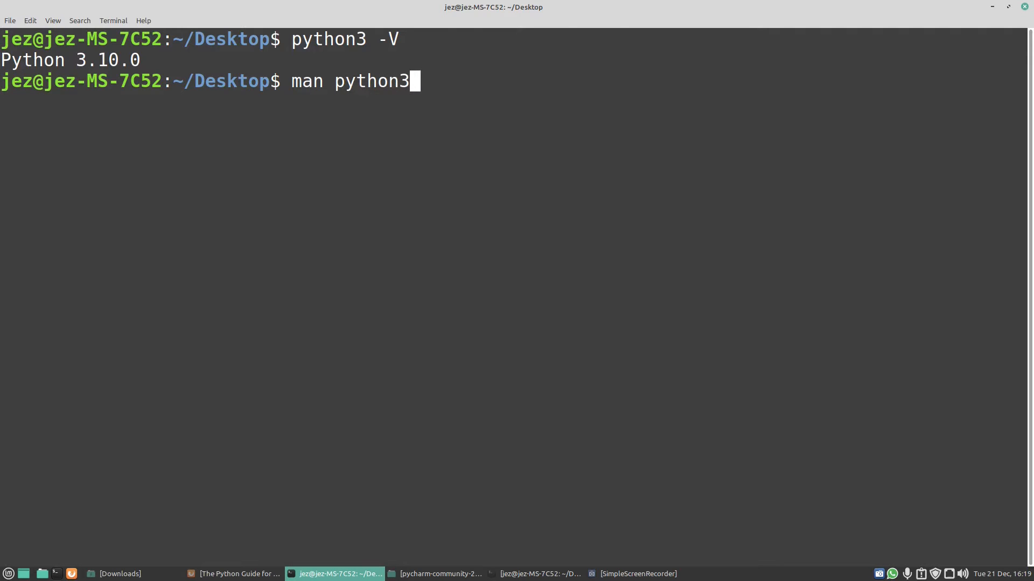
pyautogui.press('Return')
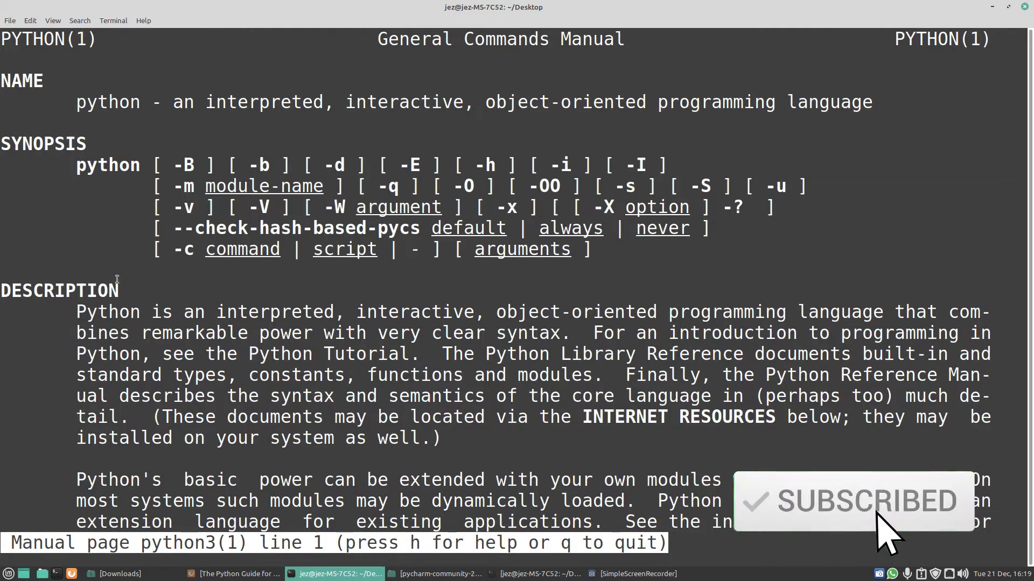
pyautogui.write('q')
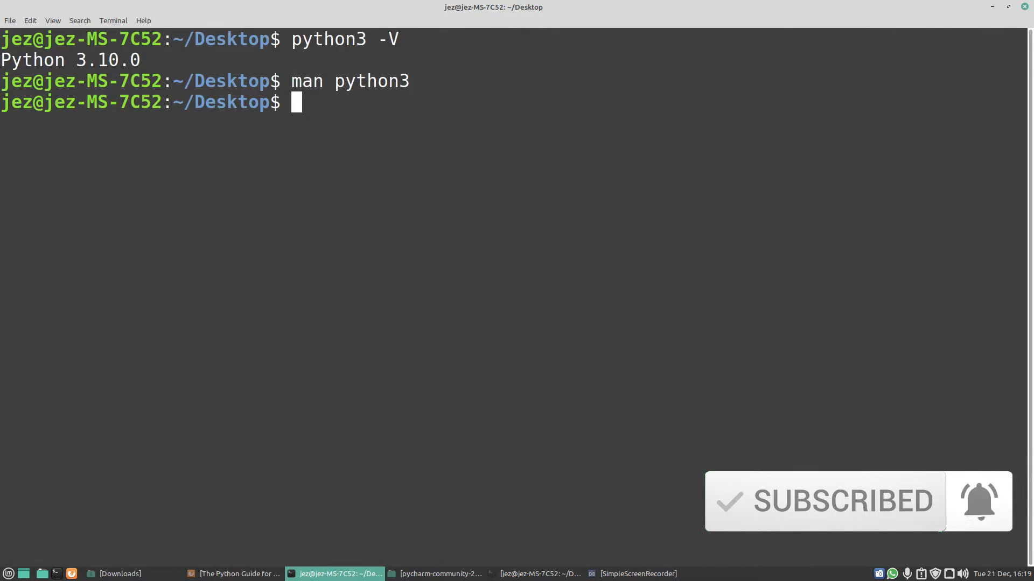
# Step: Start the python3 interpreter and run print('subscribe')
pyautogui.write('py')
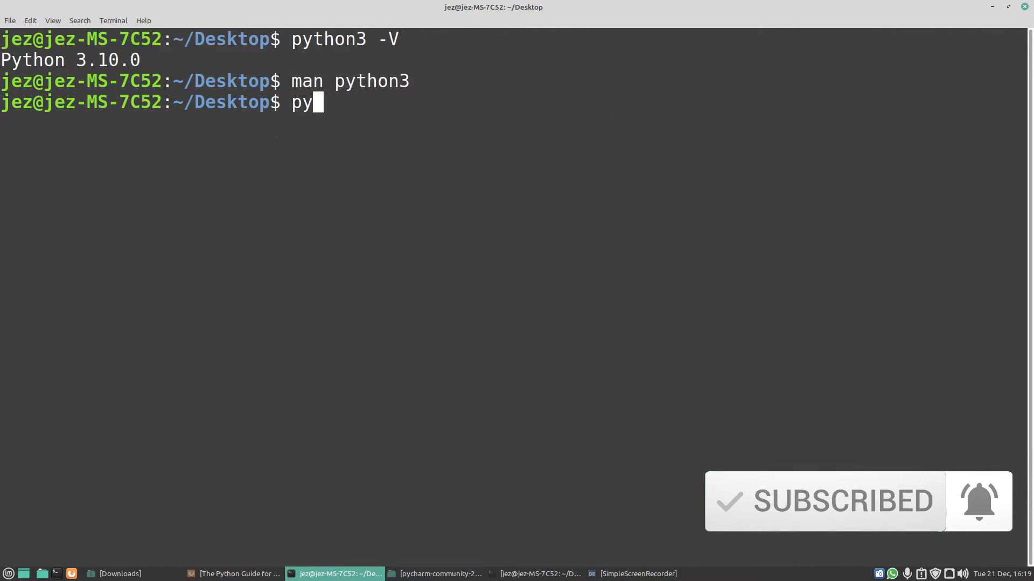
pyautogui.write('thon3')
pyautogui.press('Return')
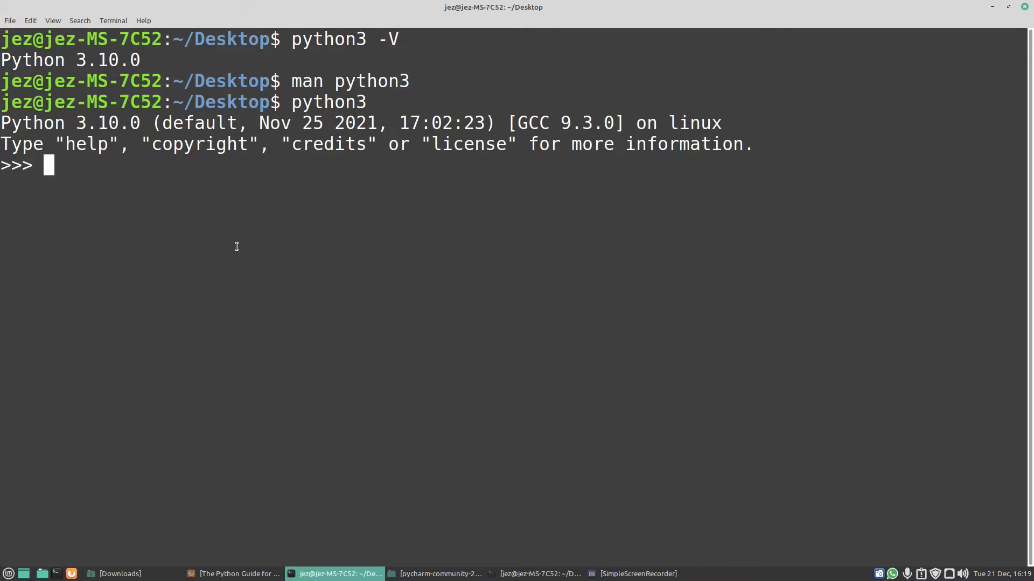
pyautogui.write('print')
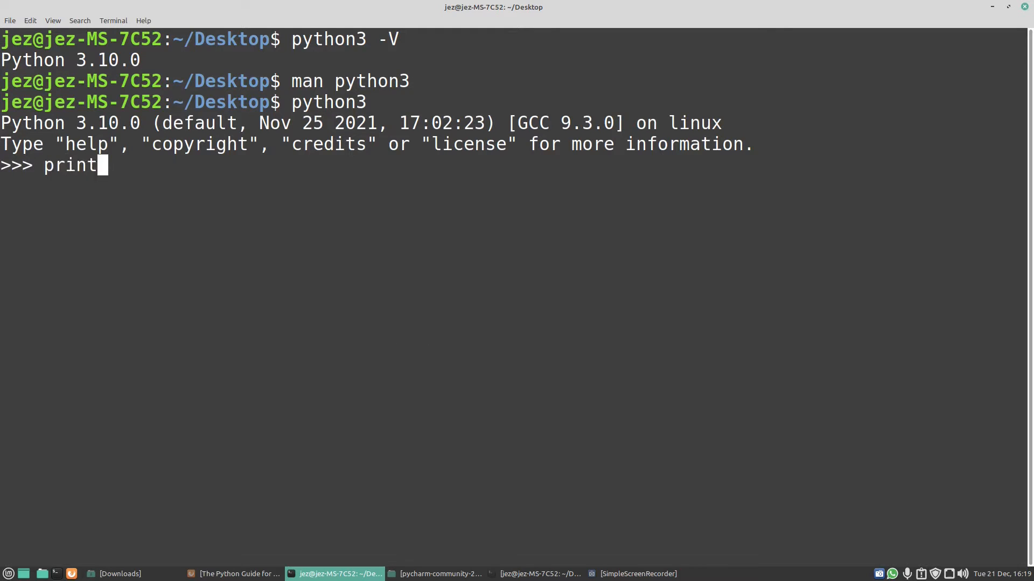
pyautogui.write("'")
pyautogui.press('BackSpace')
pyautogui.write("('subscri")
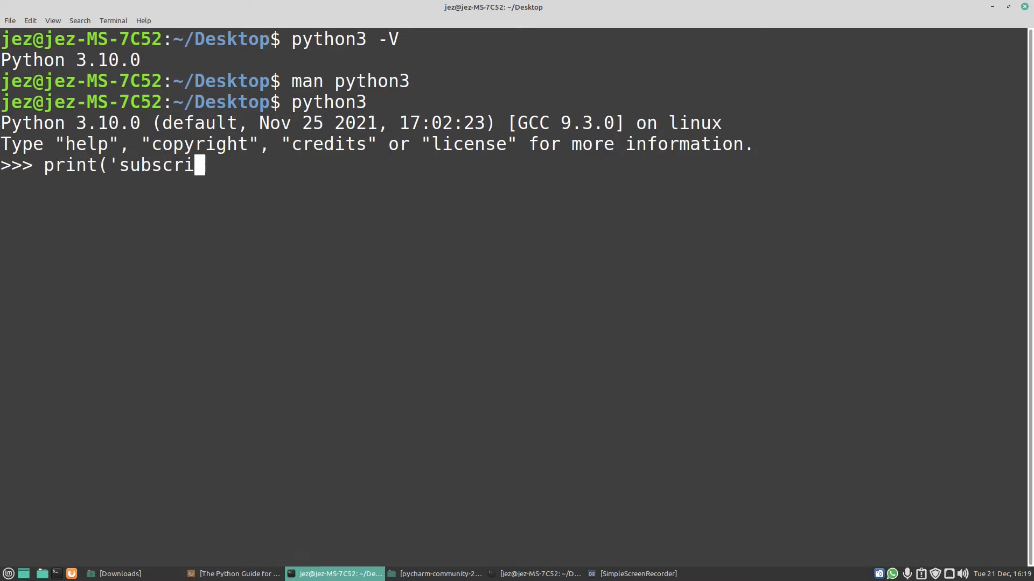
pyautogui.write("be')")
pyautogui.press('Return')
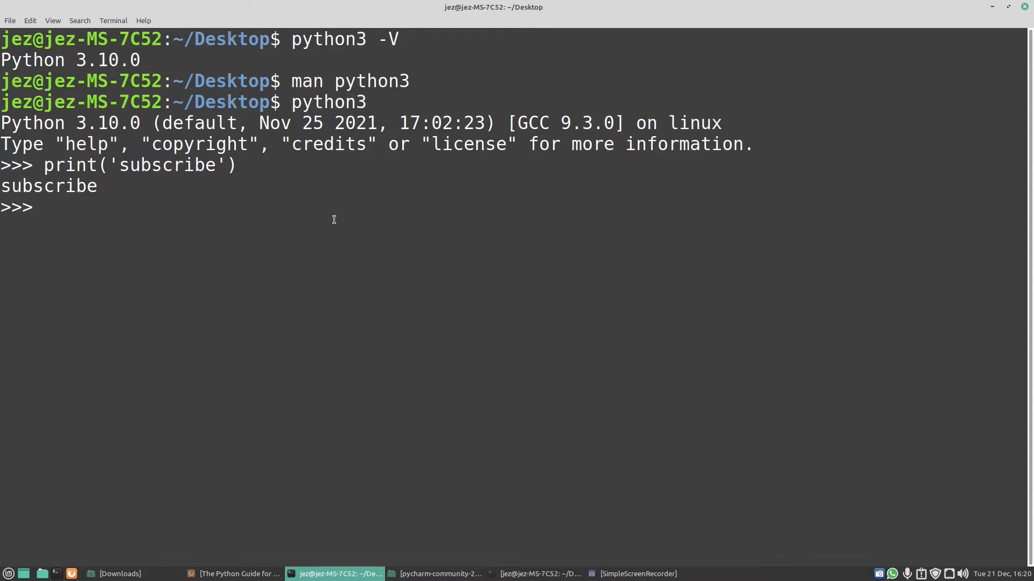
# Step: Exit the interpreter after the print test
pyautogui.write('exit')
pyautogui.press('Return')
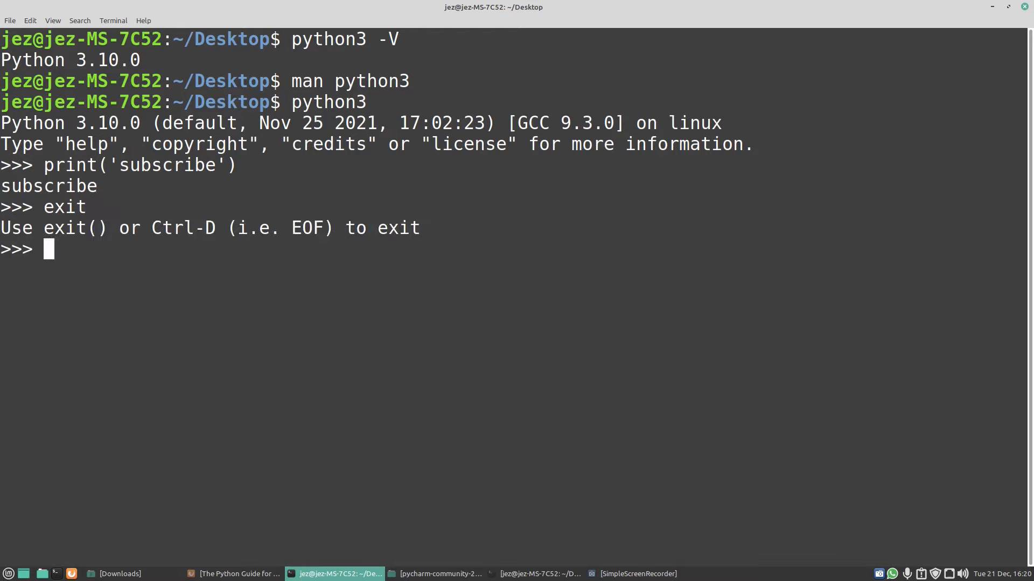
pyautogui.hotkey('ctrl', 'd')
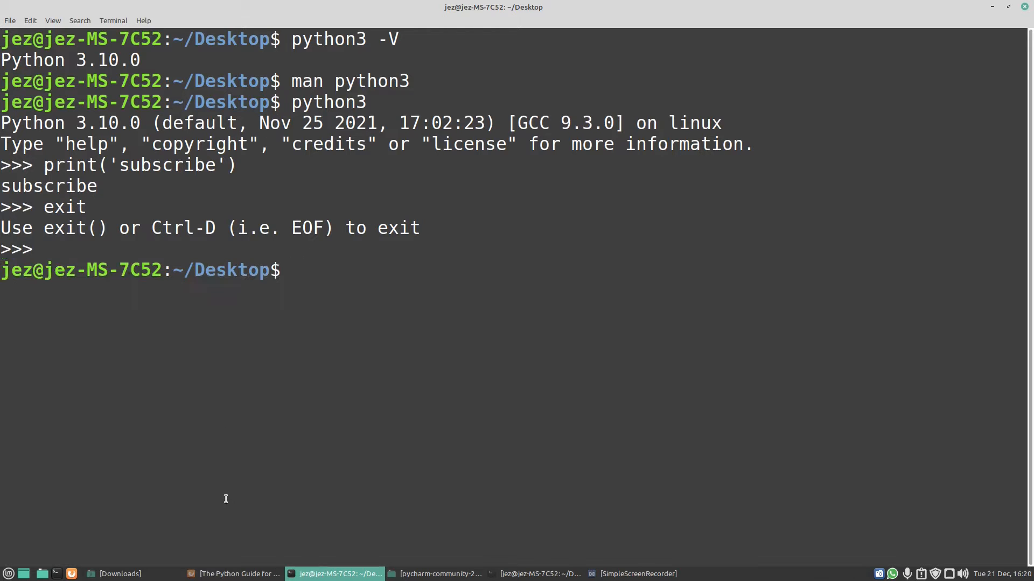
# Step: Minimise the terminal and switch to Firefox to show the JetBrains PyCharm page
pyautogui.click(302, 574)
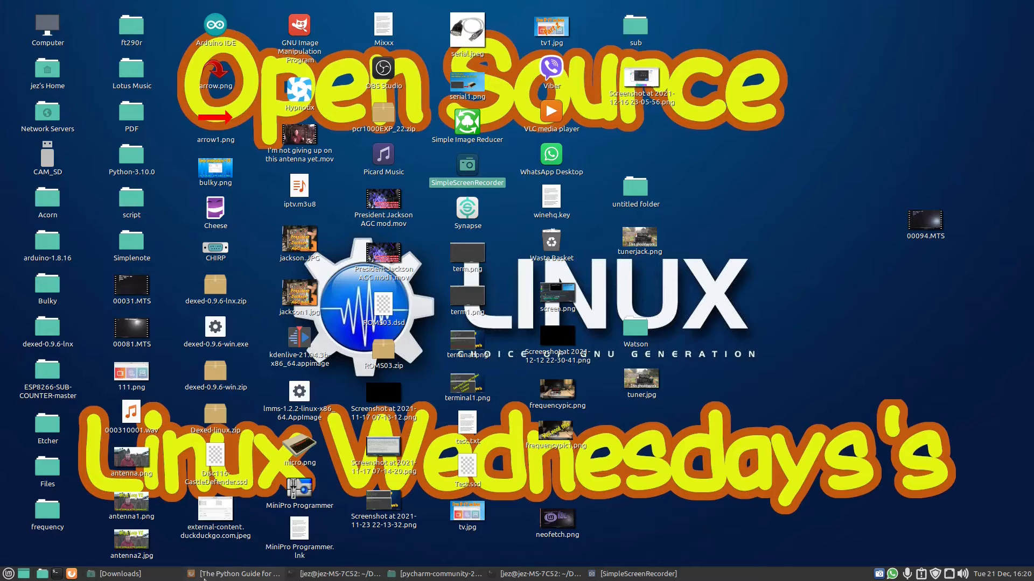
pyautogui.click(205, 575)
pyautogui.click(22, 40)
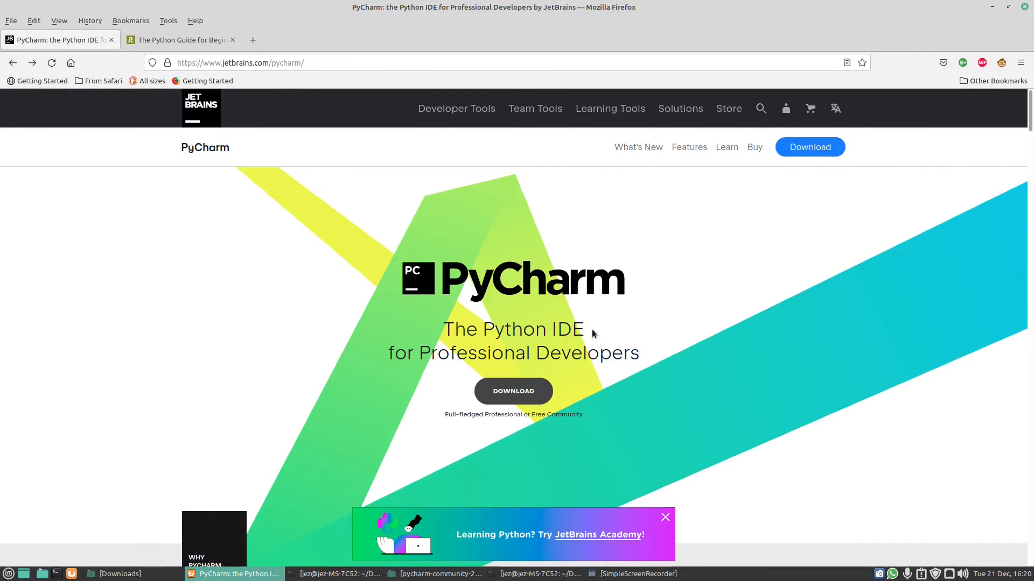
# Step: Request the free PyCharm Community download for Linux, and cancel saving the pycharm-community-2021.3.tar.gz archive
pyautogui.click(507, 395)
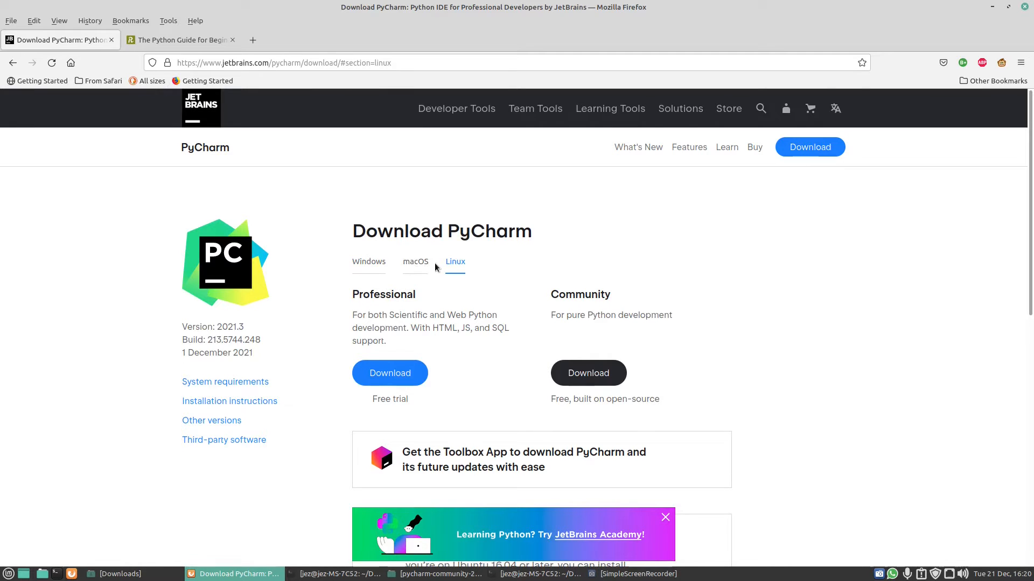
pyautogui.click(589, 373)
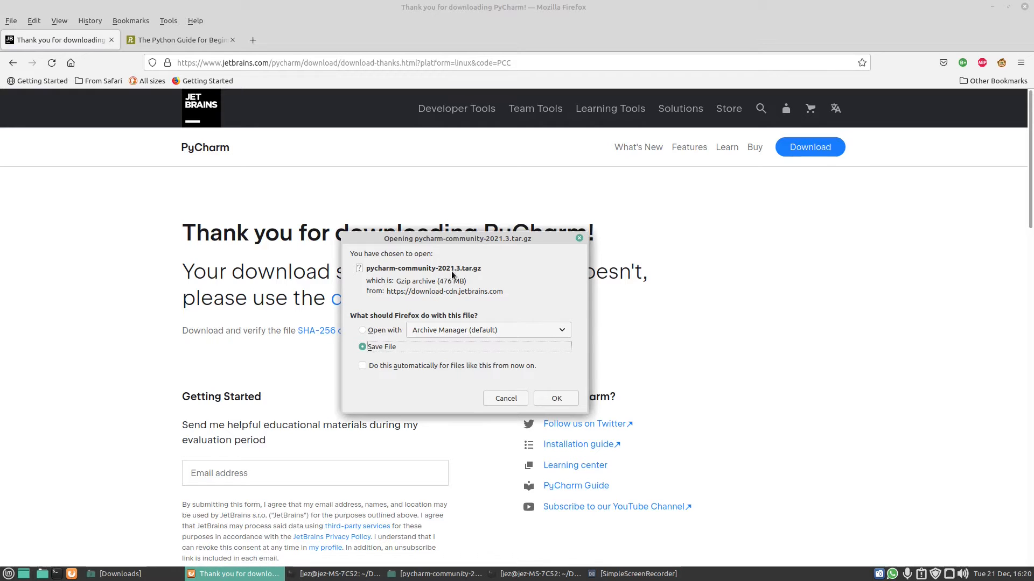
pyautogui.click(509, 398)
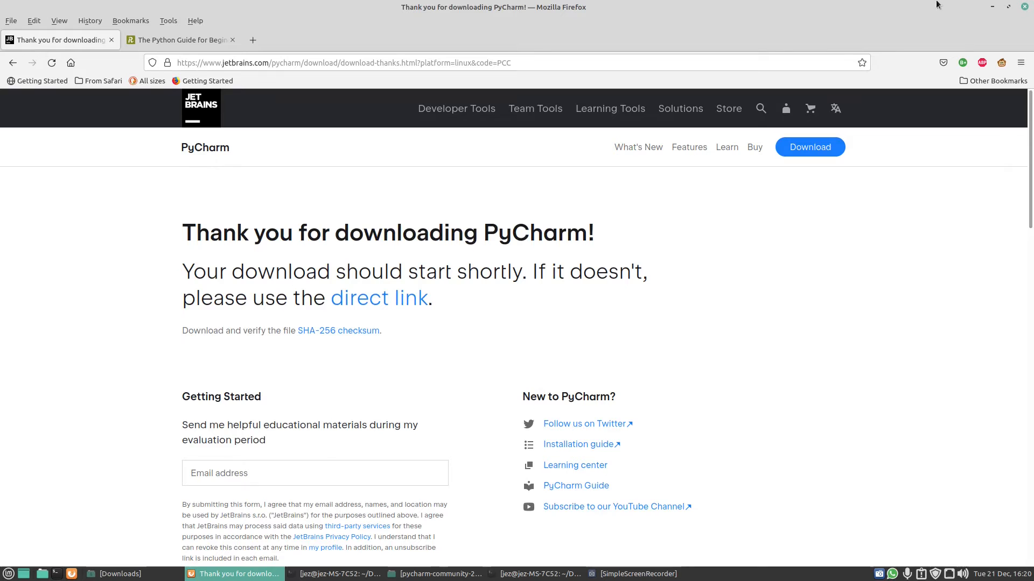
# Step: Show the extracted pycharm-community-2021.3 folder in the file manager, and list its bin directory with ls in the terminal
pyautogui.click(992, 7)
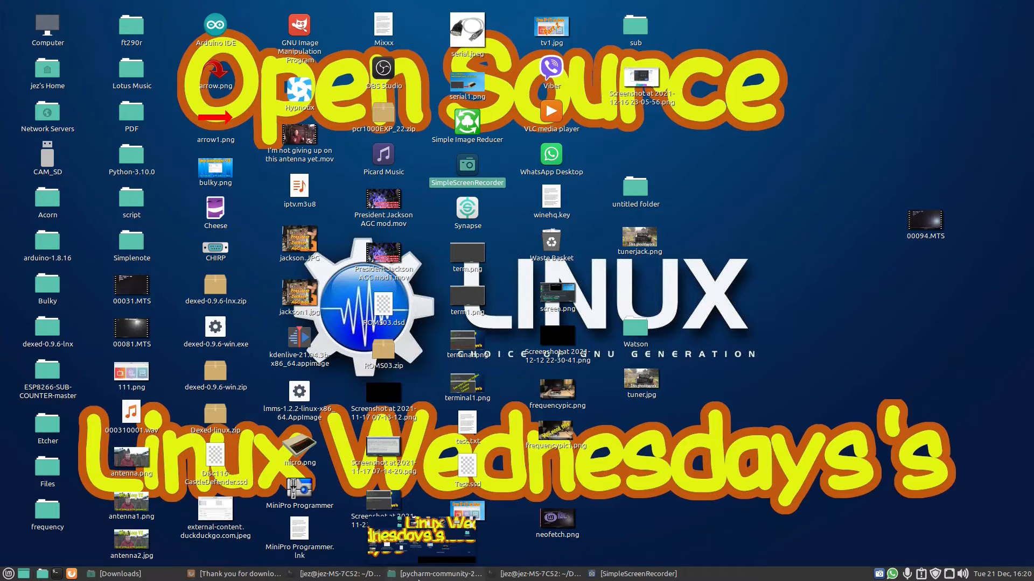
pyautogui.click(441, 574)
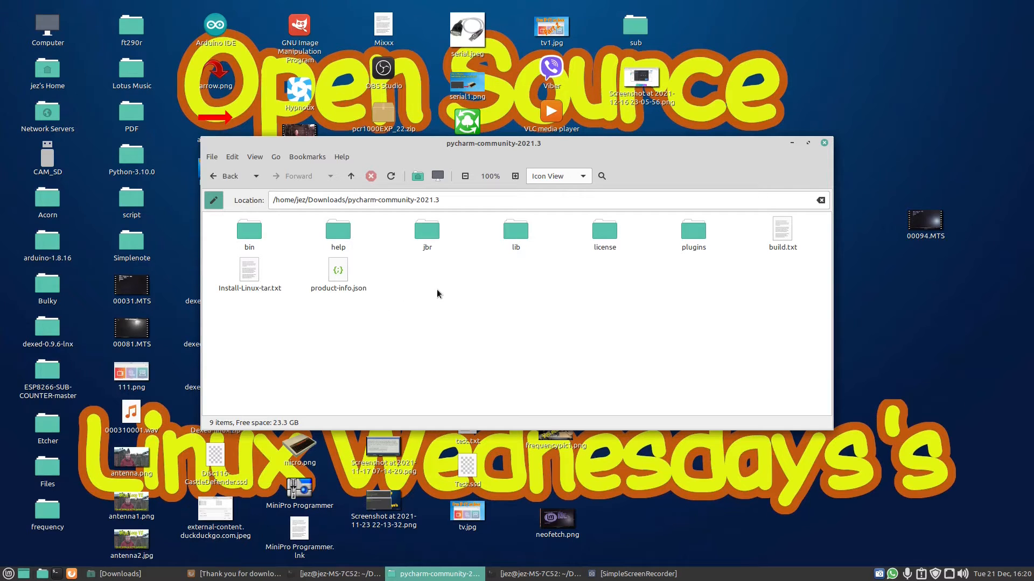
pyautogui.click(528, 575)
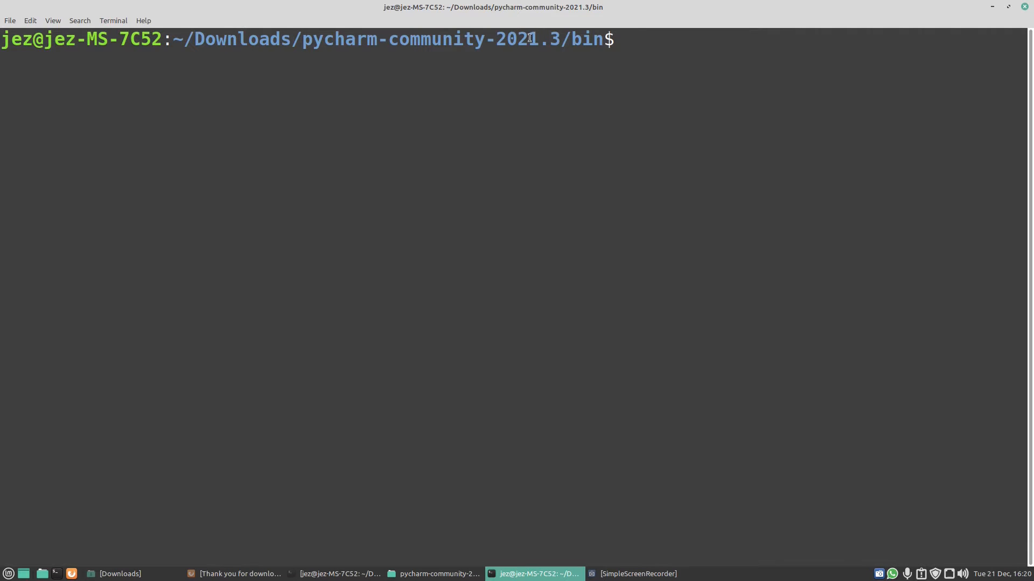
pyautogui.write('ls')
pyautogui.press('Return')
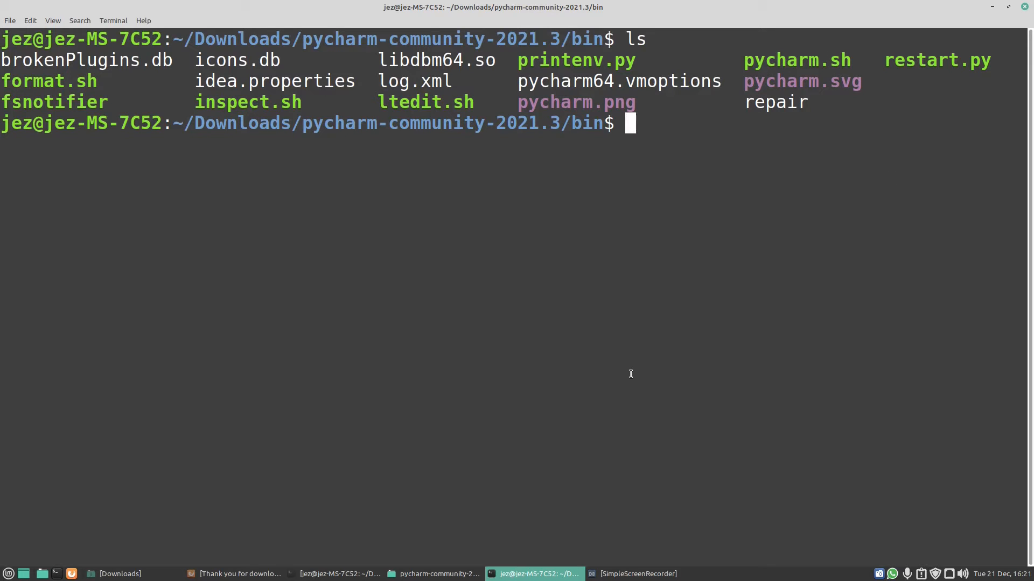
# Step: Launch PyCharm by running ./pycharm.sh from the bin directory, and minimise the terminal
pyautogui.write('./pycharm')
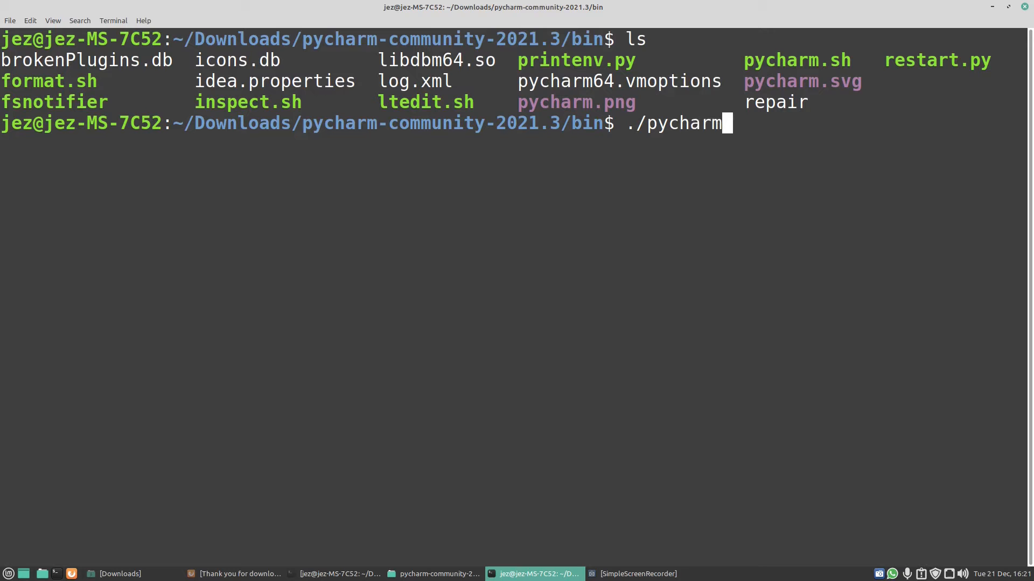
pyautogui.write('.sh')
pyautogui.press('Return')
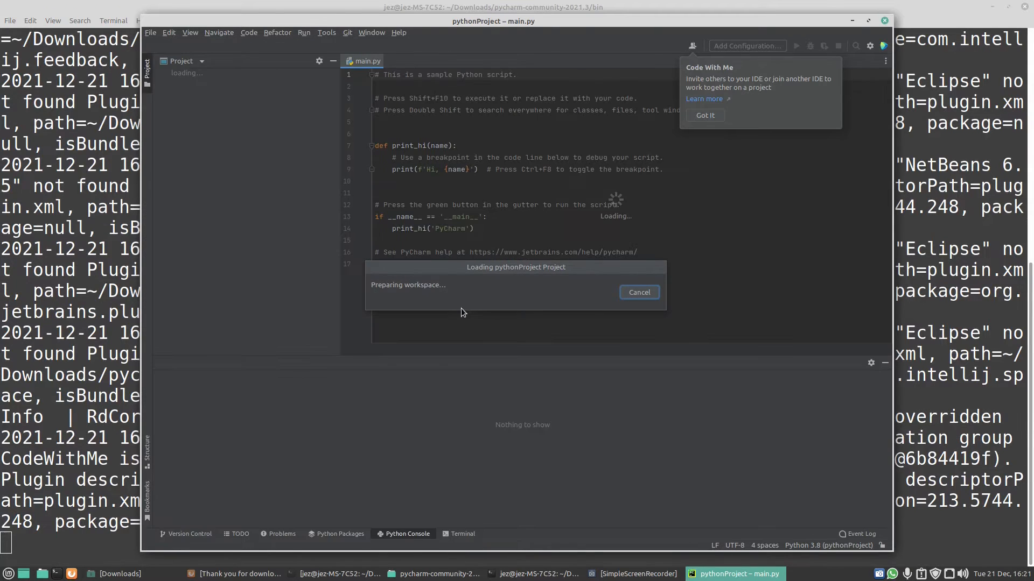
pyautogui.click(995, 10)
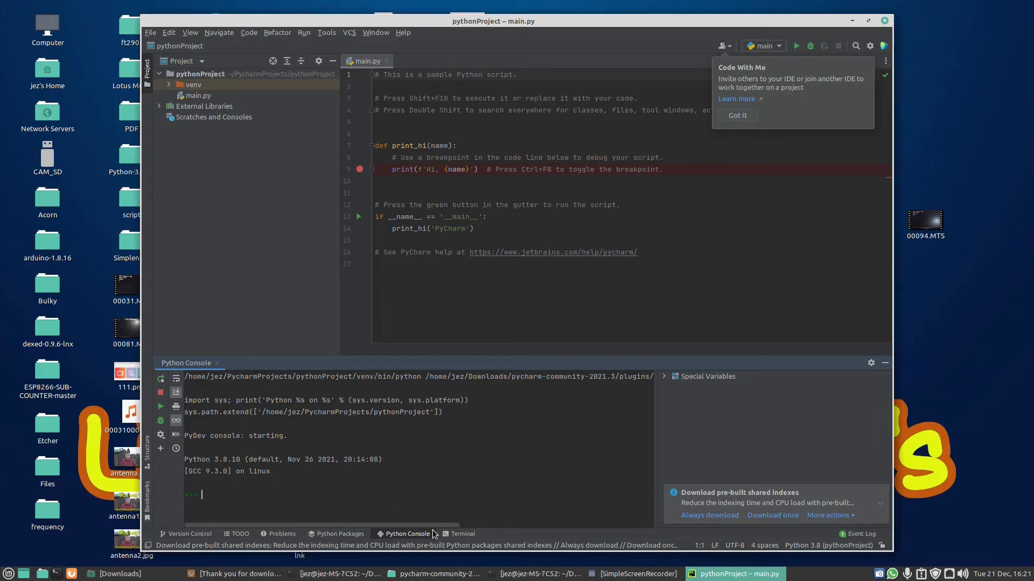
# Step: Run print('hello') in PyCharm's Python Console
pyautogui.click(410, 535)
pyautogui.click(408, 533)
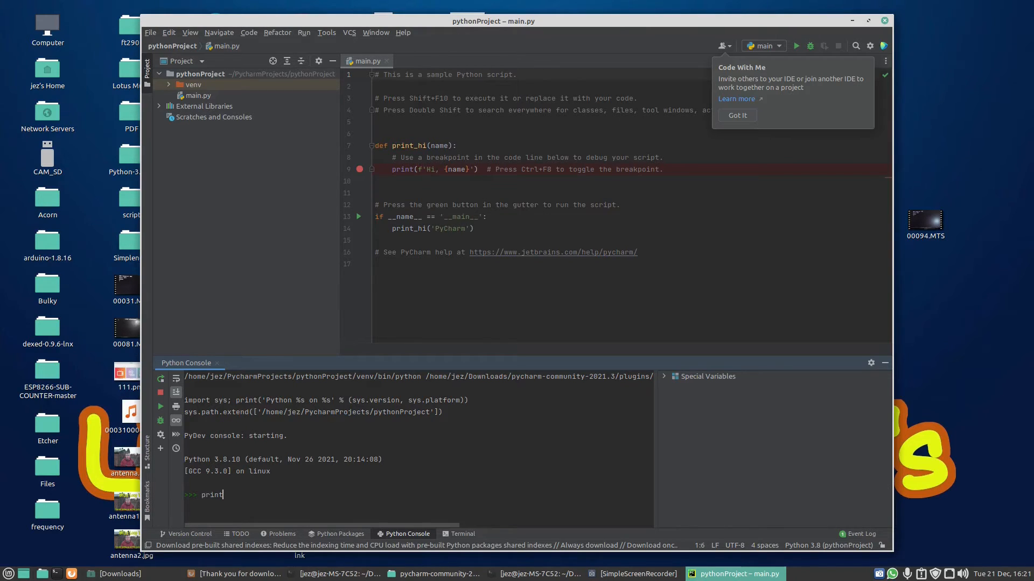
pyautogui.write("('hello')")
pyautogui.press('Return')
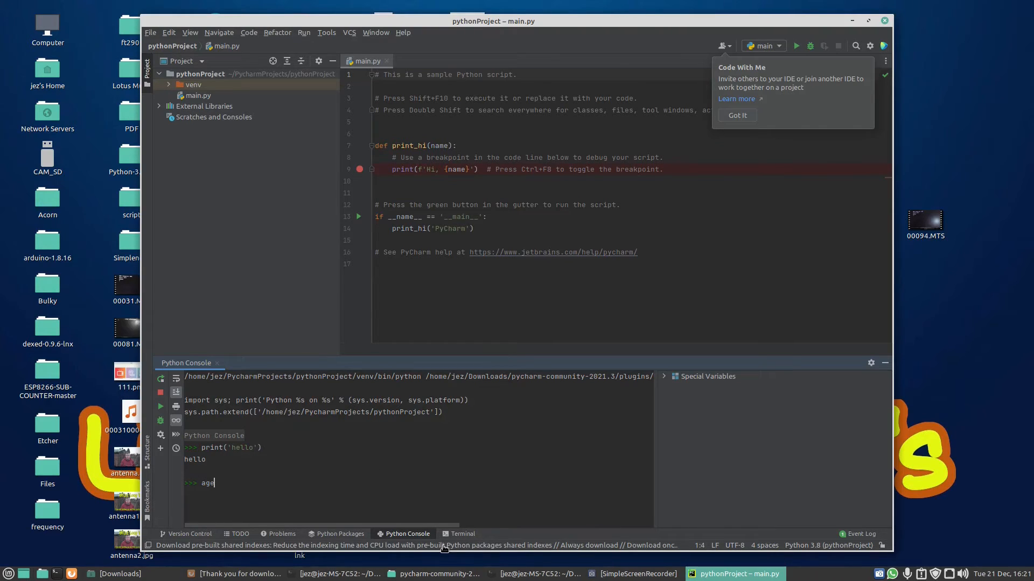
# Step: Assign 32 to the variable age in the Python Console, and try to output it with print age
pyautogui.write('age = 32')
pyautogui.press('Return')
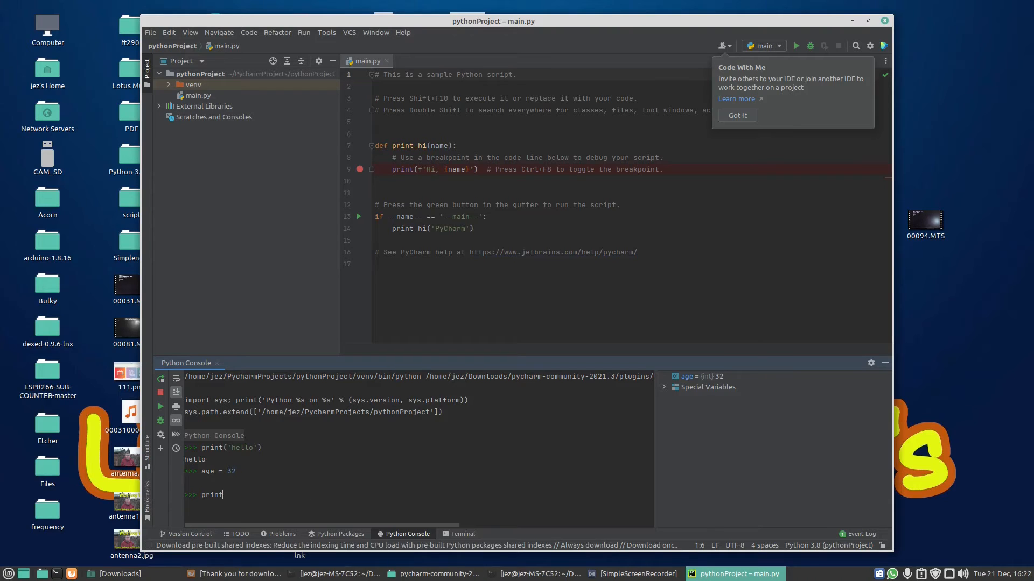
pyautogui.write('print age')
pyautogui.press('Return')
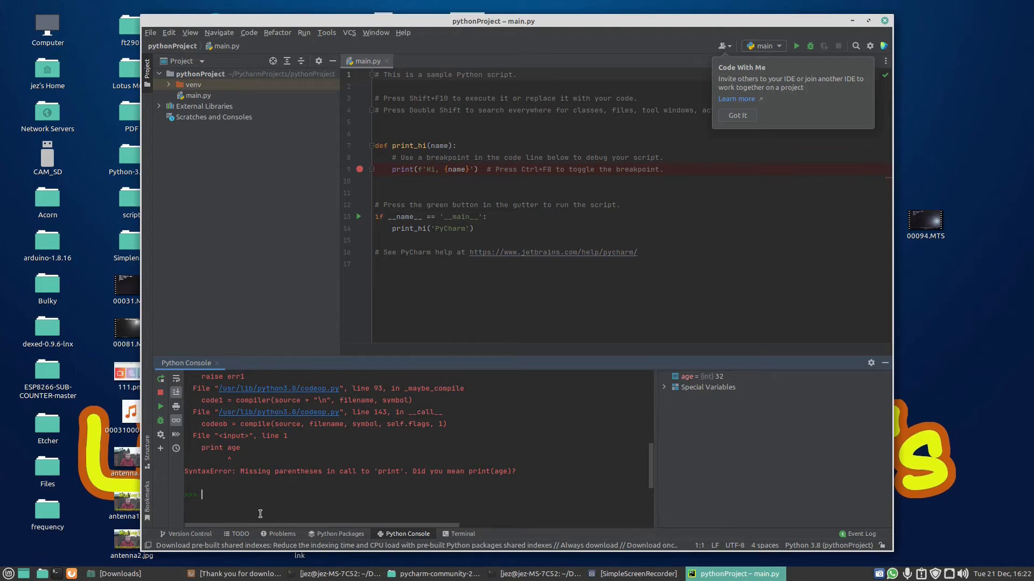
# Step: Output the variable age and its data type in the Python Console with print(age) and print(type(age))
pyautogui.write('(age')
pyautogui.press('Return')
pyautogui.write('print(type')
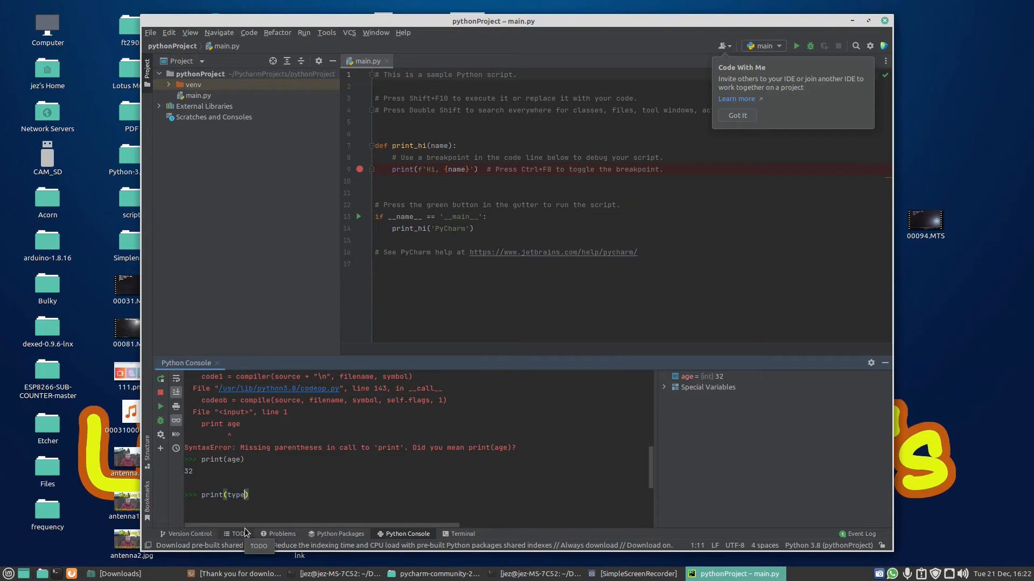
pyautogui.write('(age)')
pyautogui.press('Return')
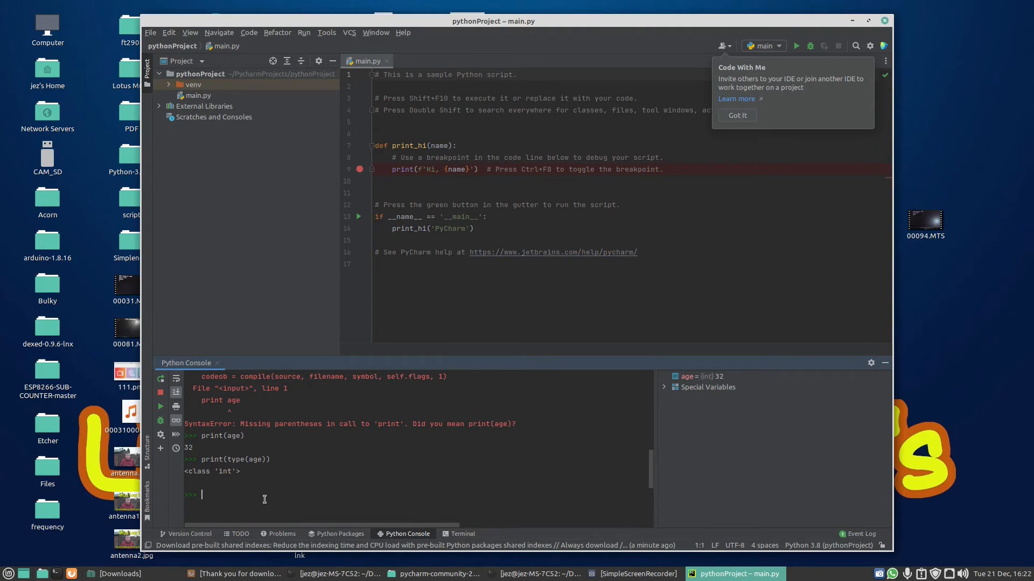
# Step: Reassign age as the string '32' with age =('32'), and print its type and value in the console
pyautogui.write("age =('32')")
pyautogui.press('Return')
pyautogui.write('print(type(age))')
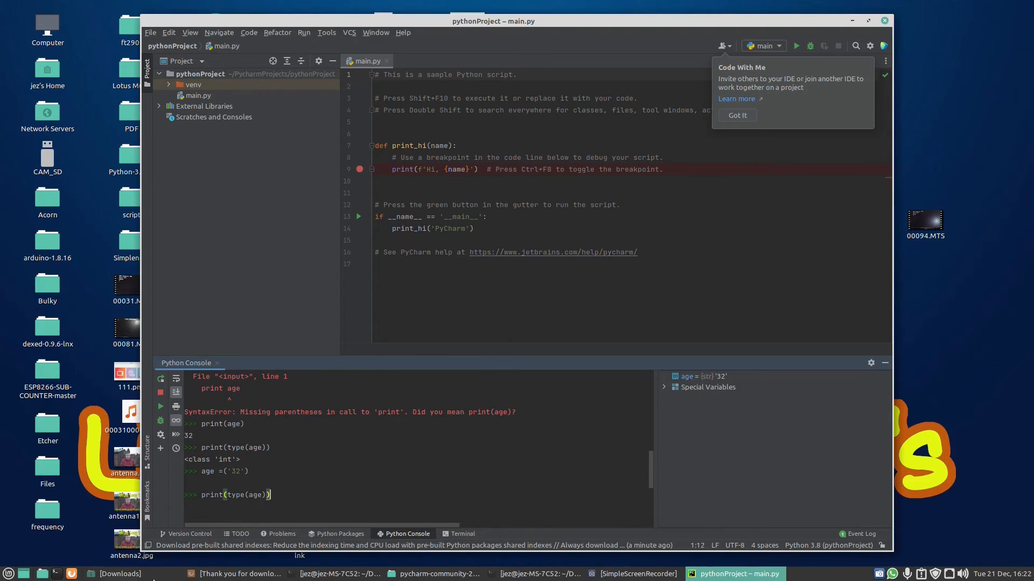
pyautogui.press('Return')
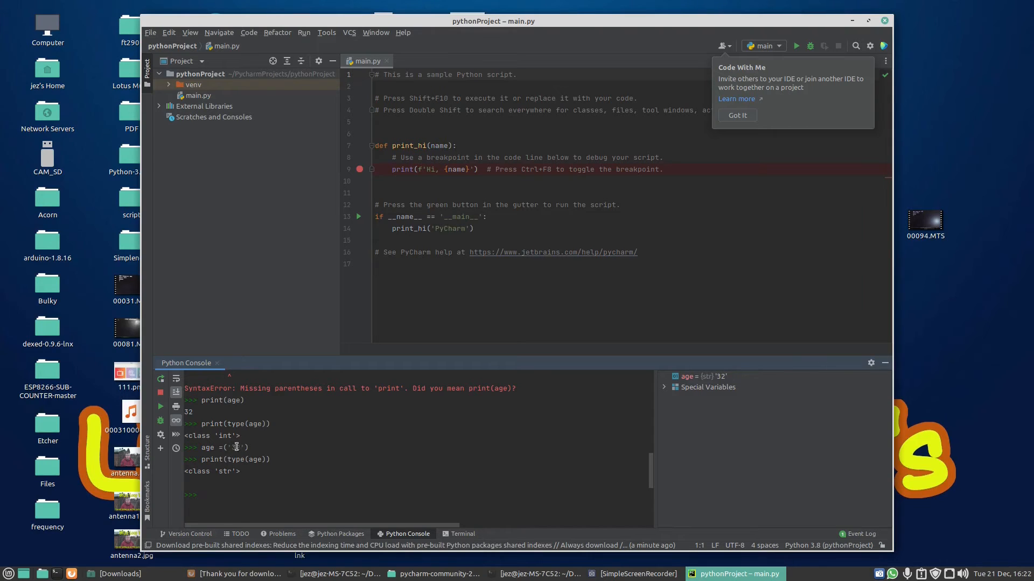
pyautogui.write('print(age')
pyautogui.press('Return')
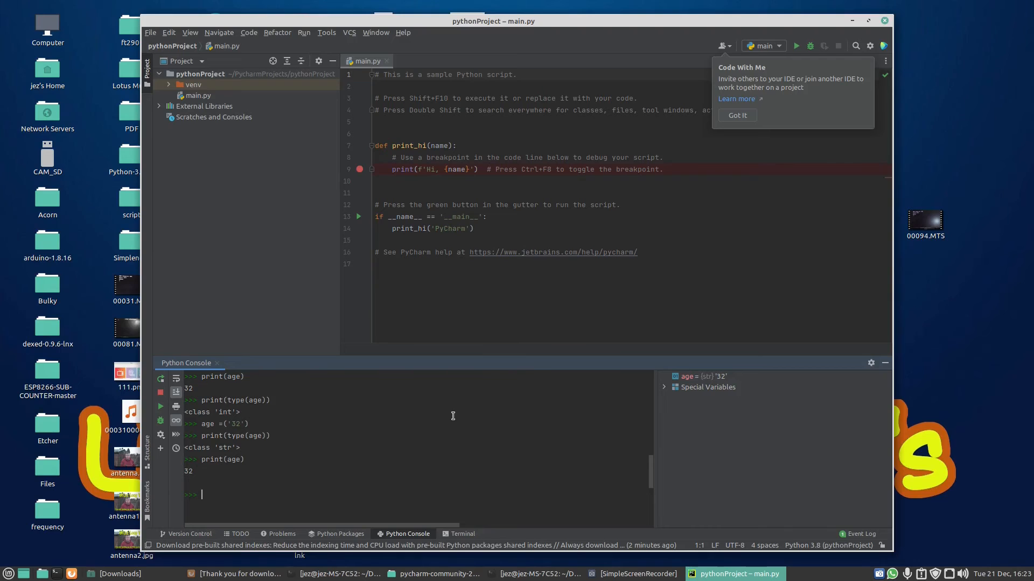
# Step: Switch to Firefox, show The Python Guide for Beginners PDF, and look through its cover and chapter list
pyautogui.click(232, 574)
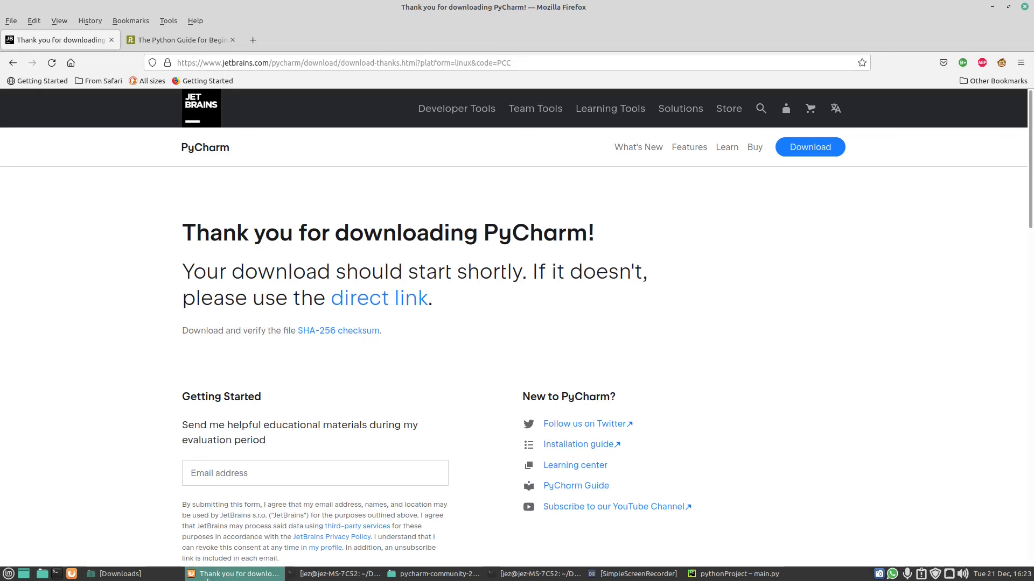
pyautogui.click(160, 43)
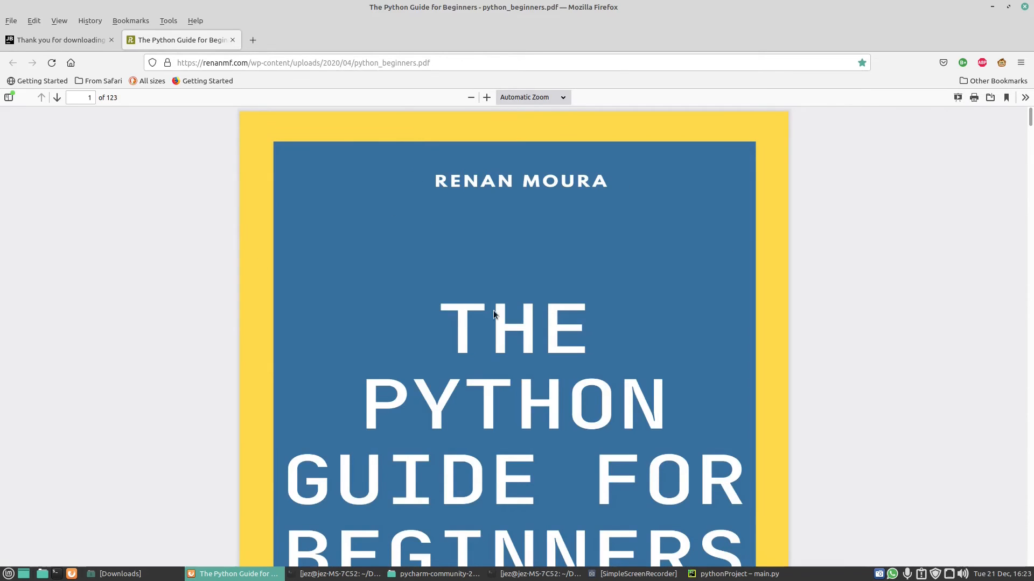
pyautogui.scroll(-4, 339, 312)
pyautogui.scroll(1, 336, 309)
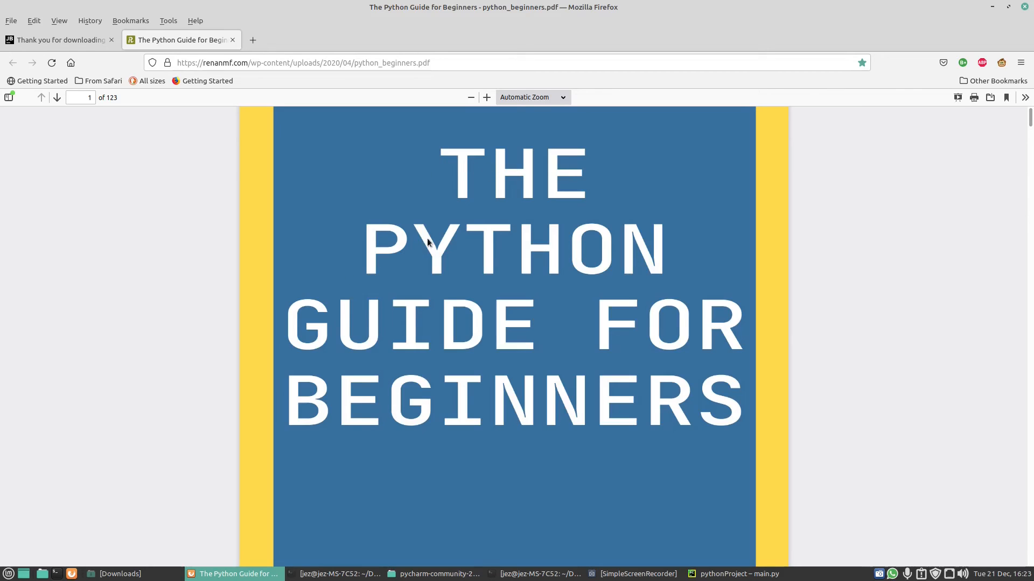
pyautogui.scroll(-8, 515, 425)
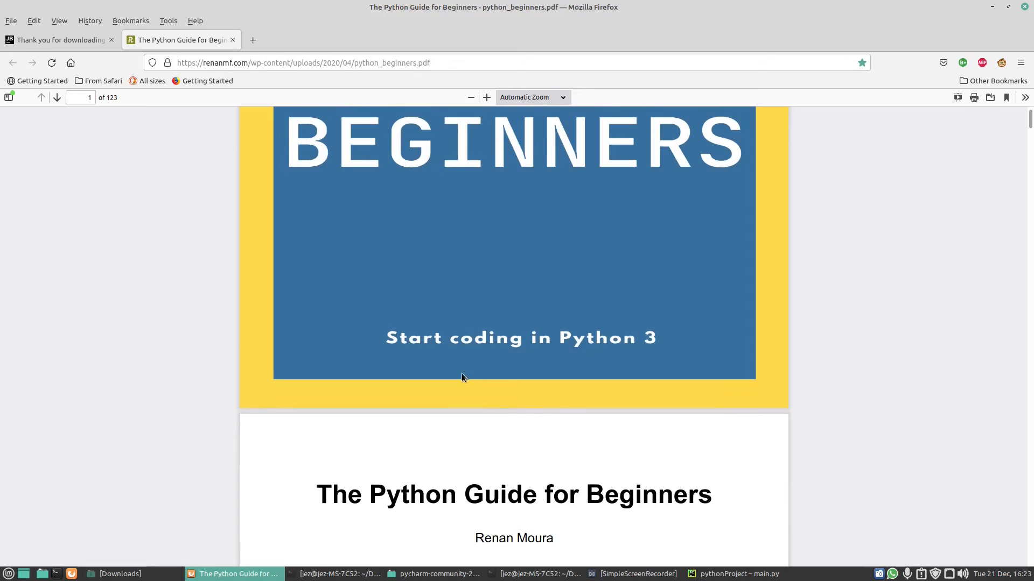
pyautogui.scroll(-10, 460, 373)
pyautogui.scroll(-10, 460, 377)
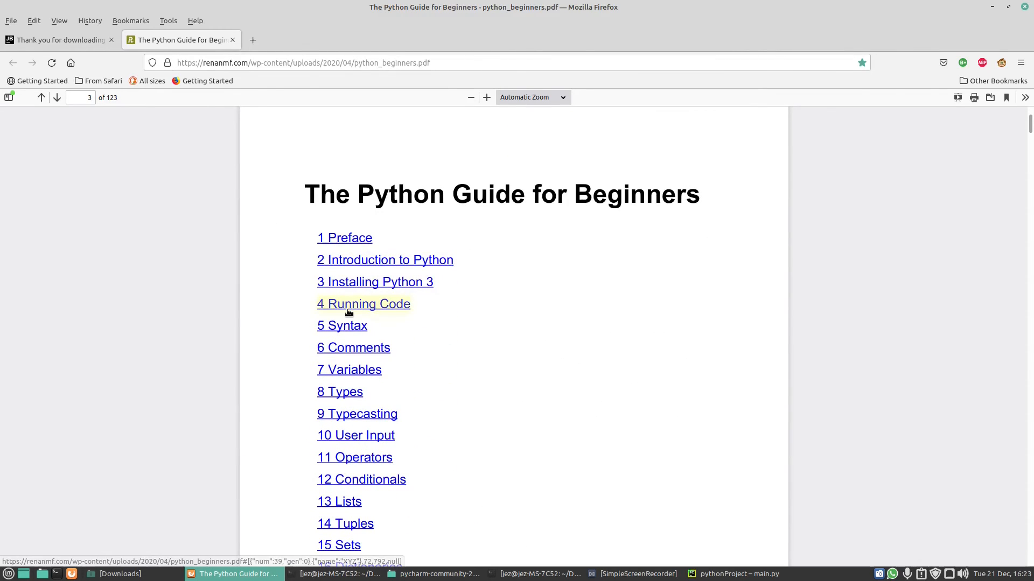
pyautogui.scroll(-5, 429, 413)
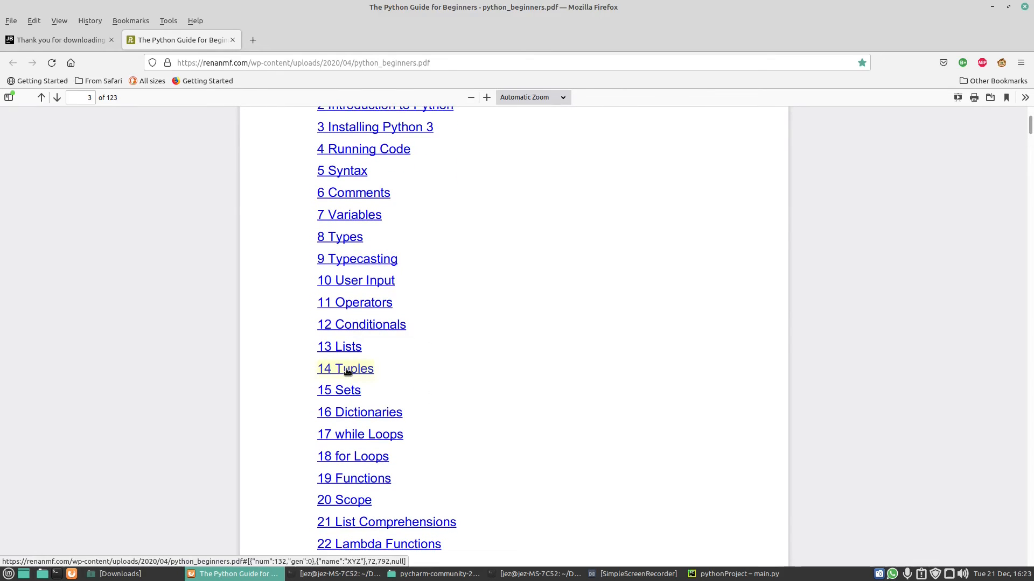
pyautogui.scroll(-5, 461, 369)
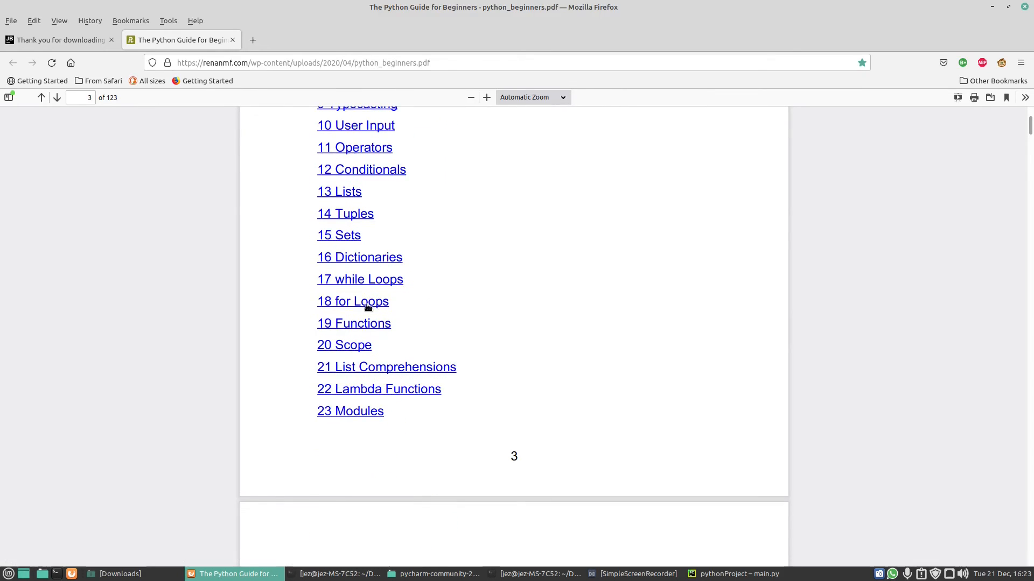
pyautogui.scroll(-8, 431, 397)
pyautogui.scroll(20, 434, 390)
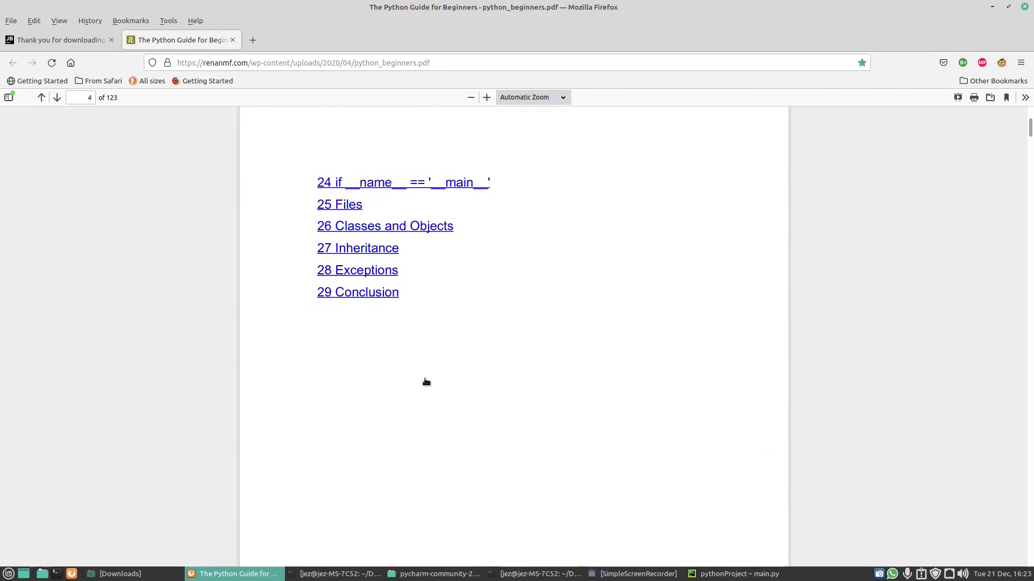
pyautogui.scroll(20, 425, 392)
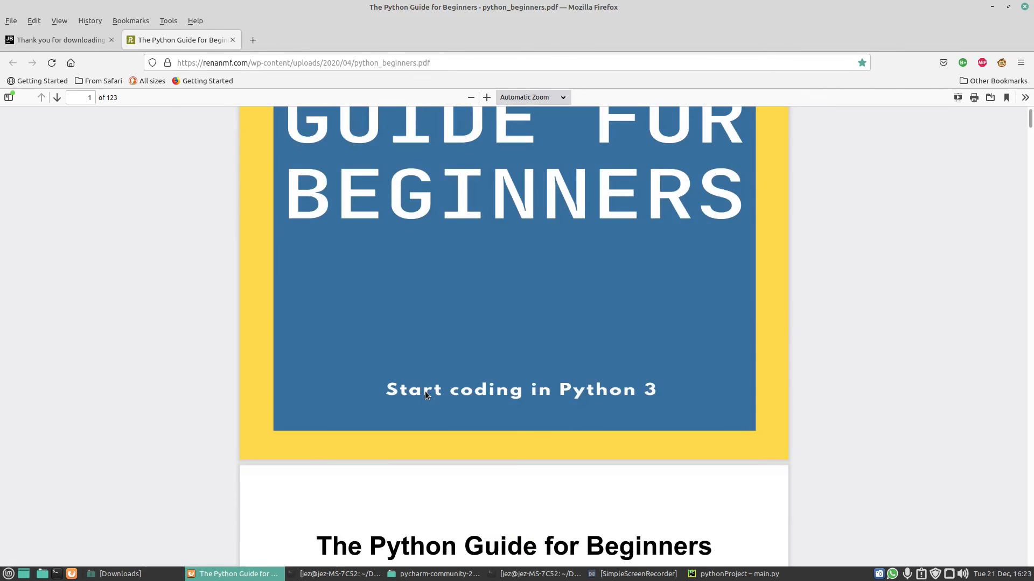
pyautogui.scroll(-5, 425, 389)
pyautogui.scroll(10, 428, 404)
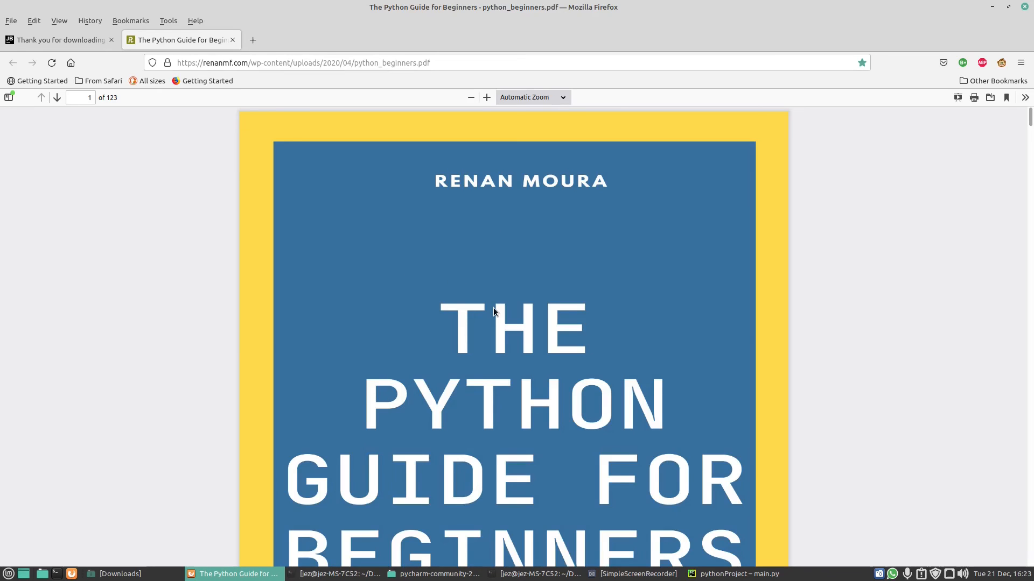
# Step: Go past the chapter list to page 5 of the Python guide and read its introduction to the book
pyautogui.scroll(-20, 548, 330)
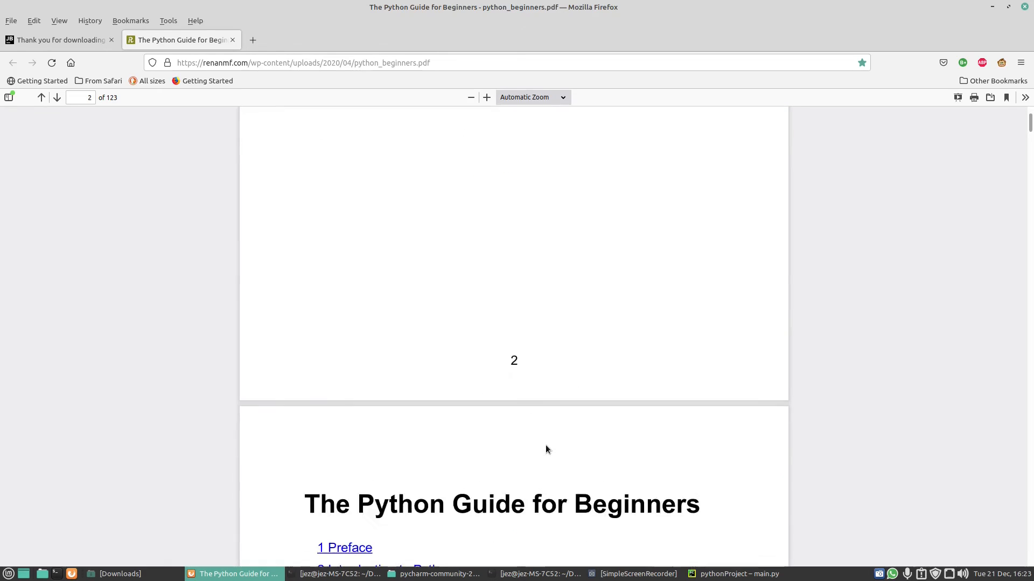
pyautogui.scroll(-20, 546, 449)
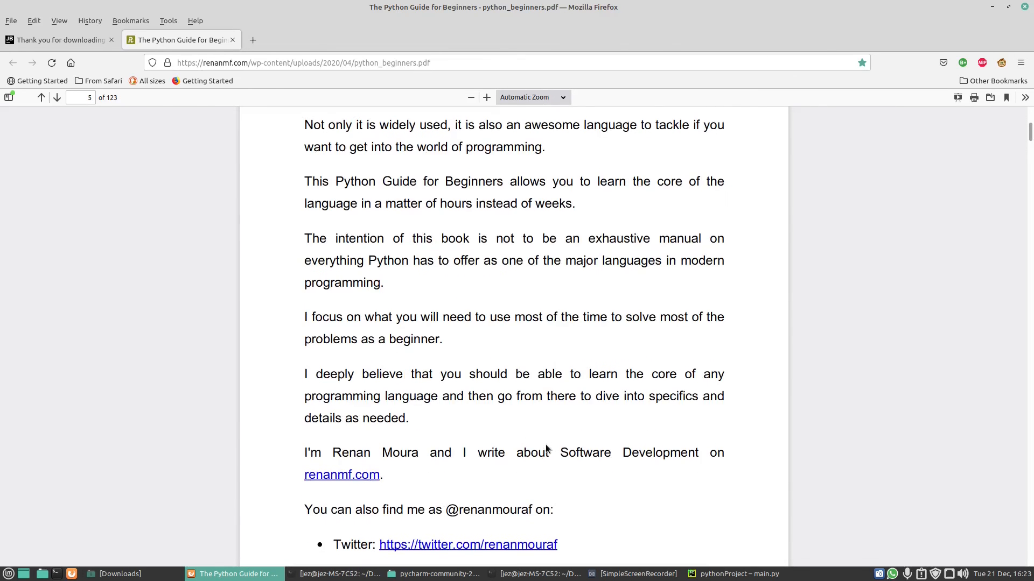
pyautogui.scroll(-3, 545, 449)
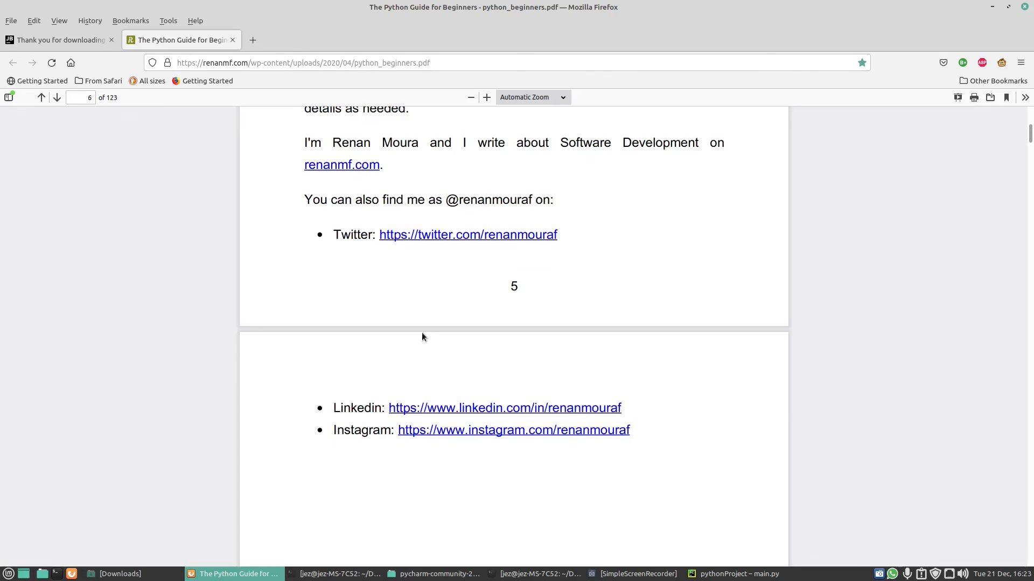
pyautogui.scroll(10, 407, 339)
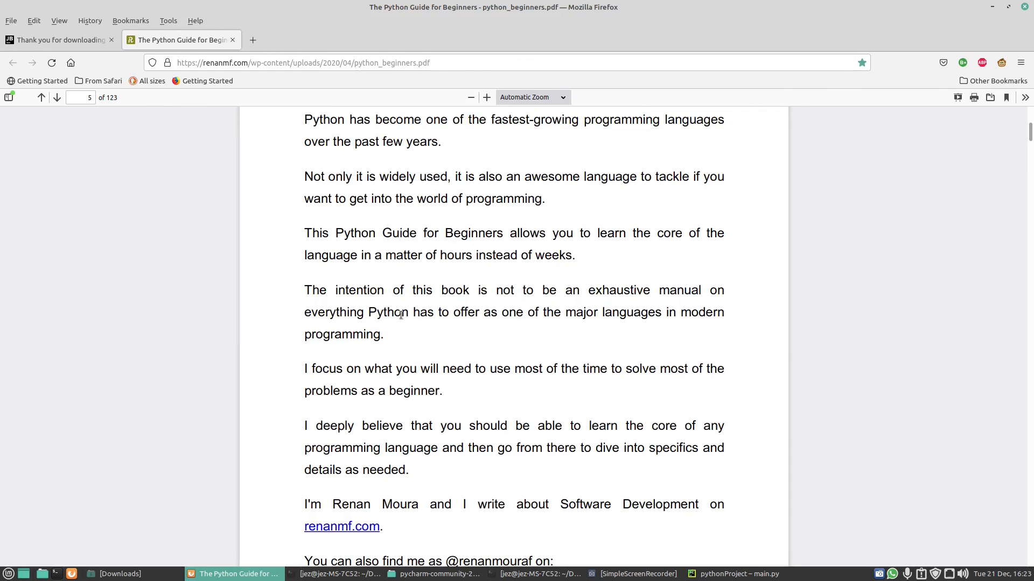